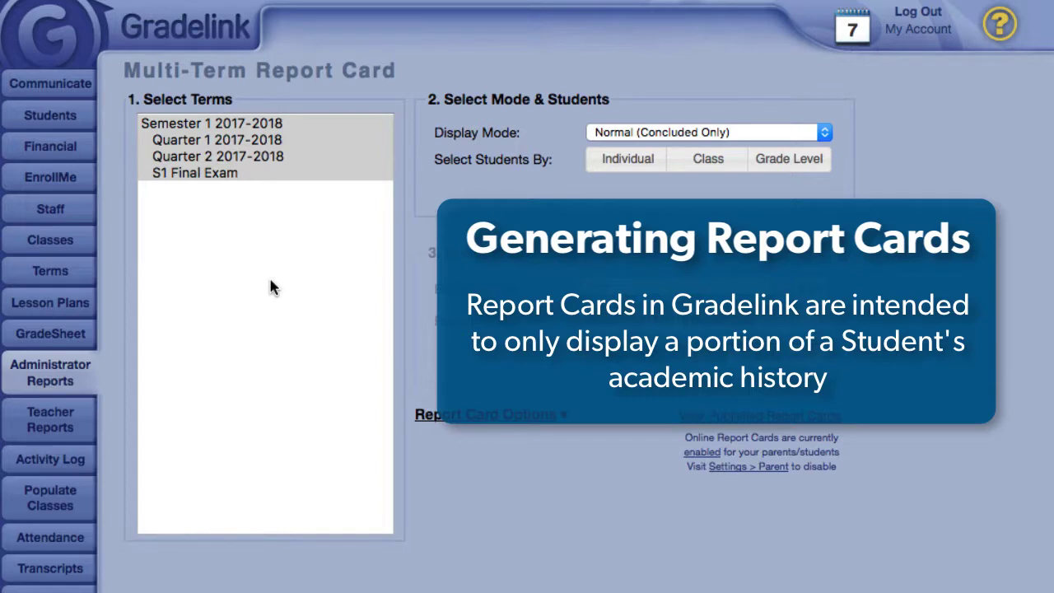
# Step: Select the Quarter 1 2017-2018 term and keep the display mode at Normal (Concluded Only)
pyautogui.click(222, 144)
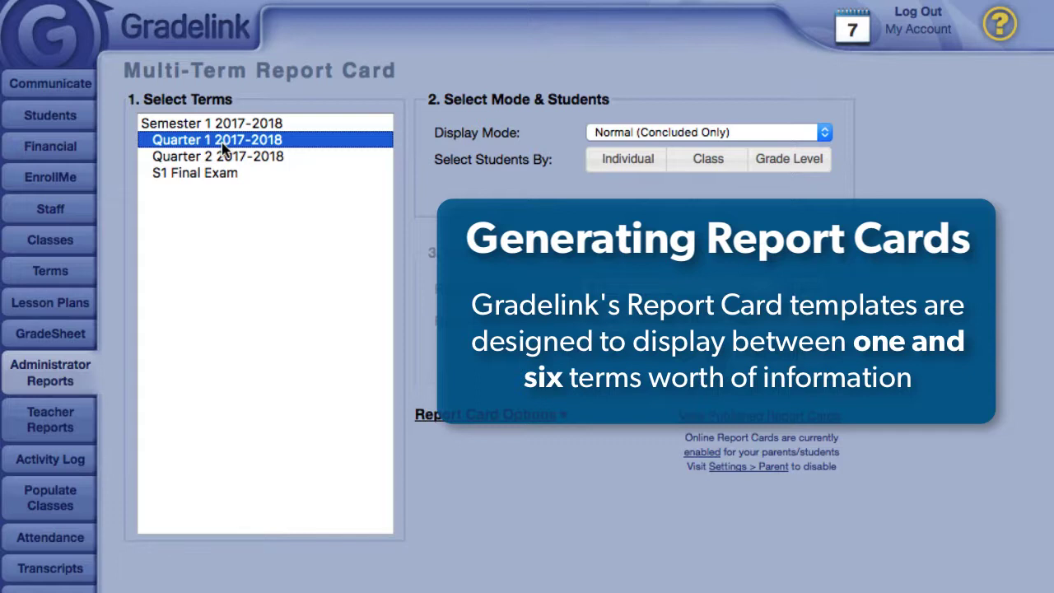
pyautogui.click(727, 136)
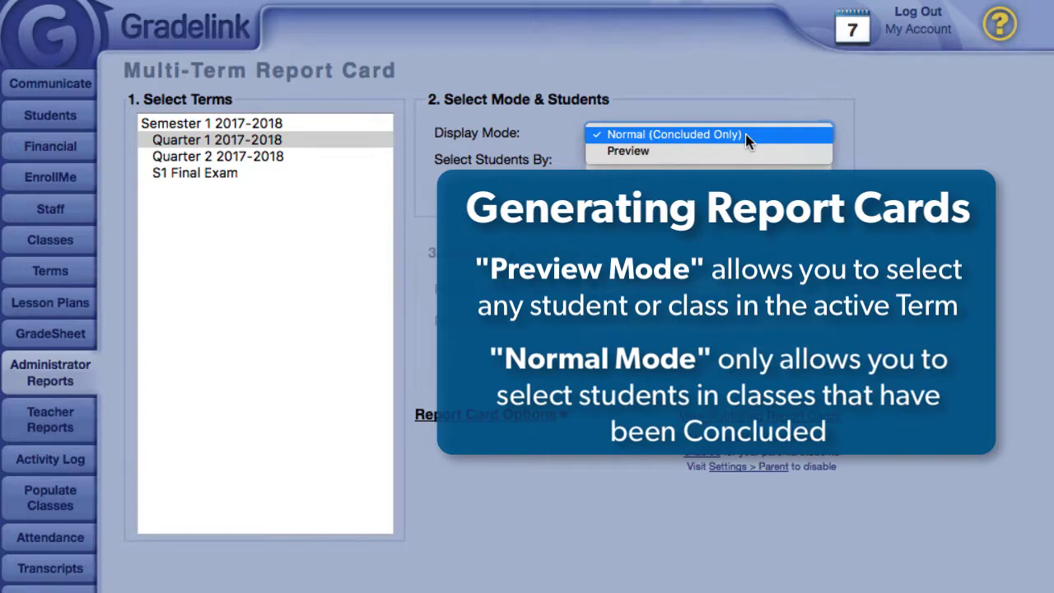
pyautogui.click(747, 136)
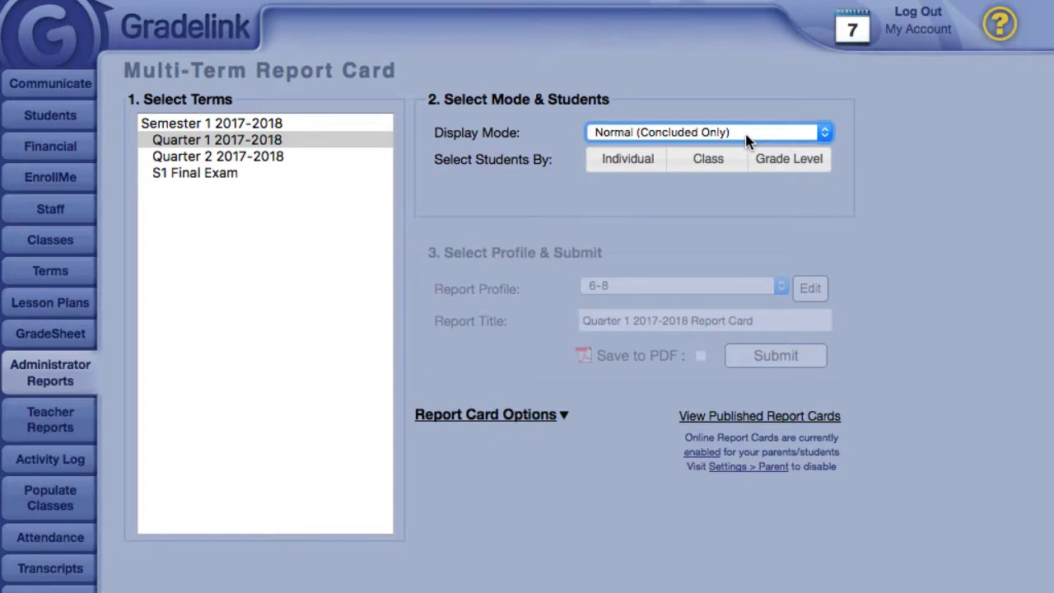
# Step: Compare the individual, class and grade level student selections, and choose the first listed 12th-grade student individually
pyautogui.click(661, 168)
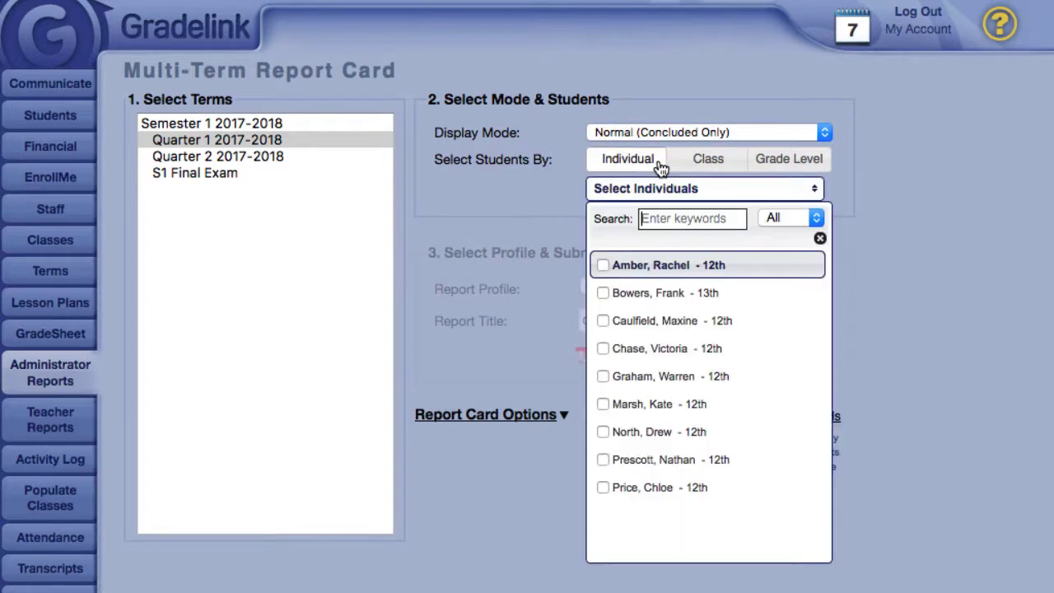
pyautogui.click(712, 165)
pyautogui.click(766, 164)
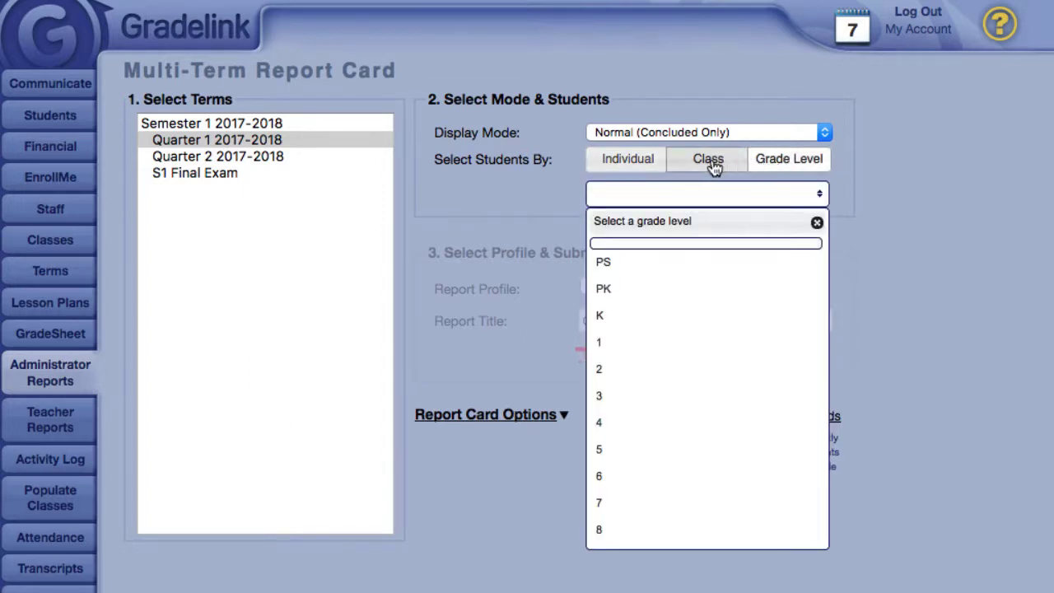
pyautogui.click(642, 169)
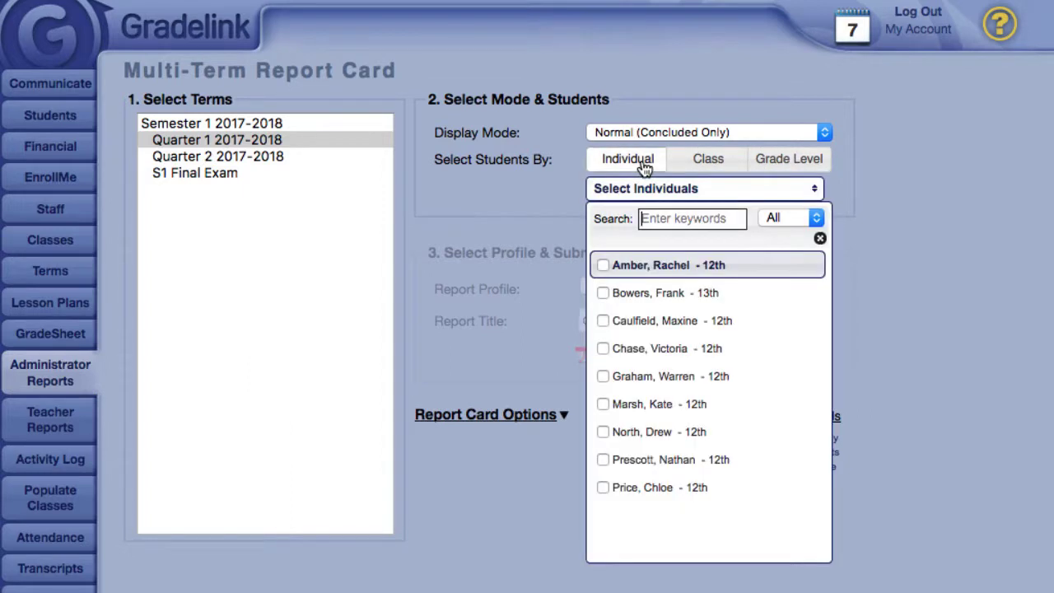
pyautogui.click(643, 262)
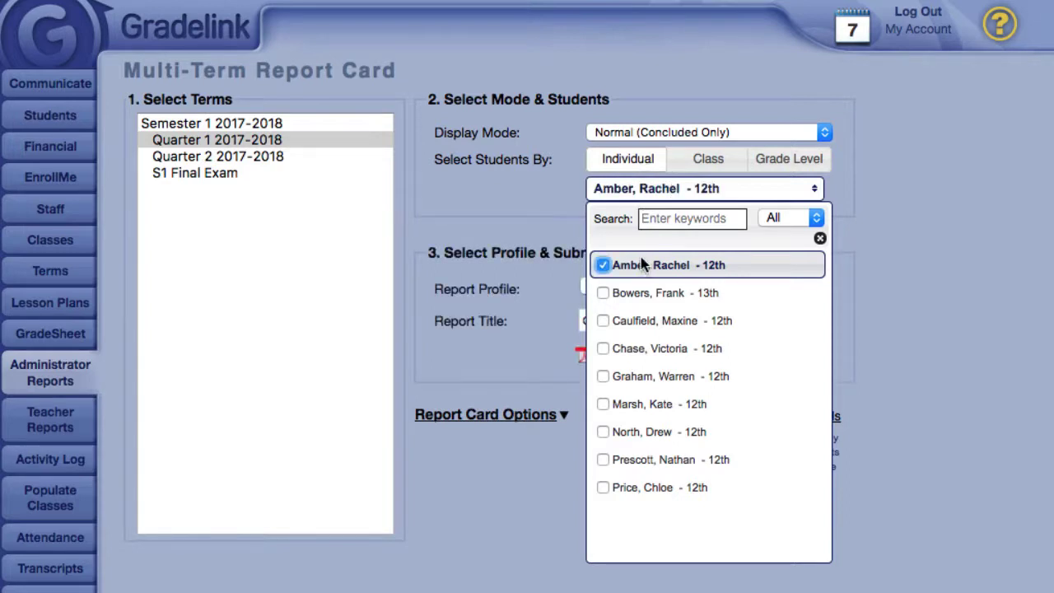
pyautogui.click(639, 191)
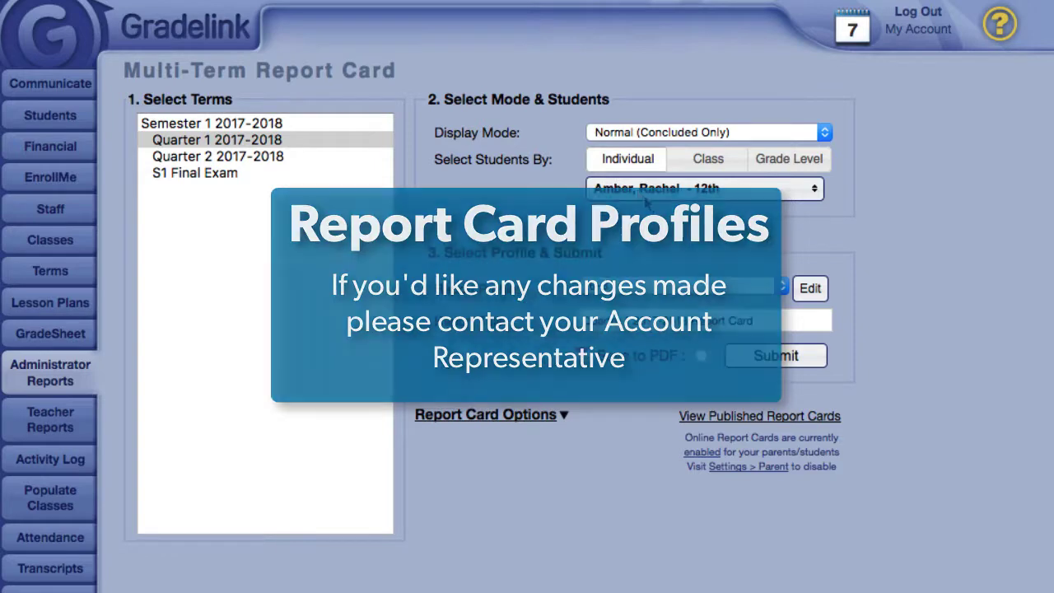
# Step: Choose the 9-12 report profile and shorten the report title to "Quarter 1 2017-2018"
pyautogui.click(694, 287)
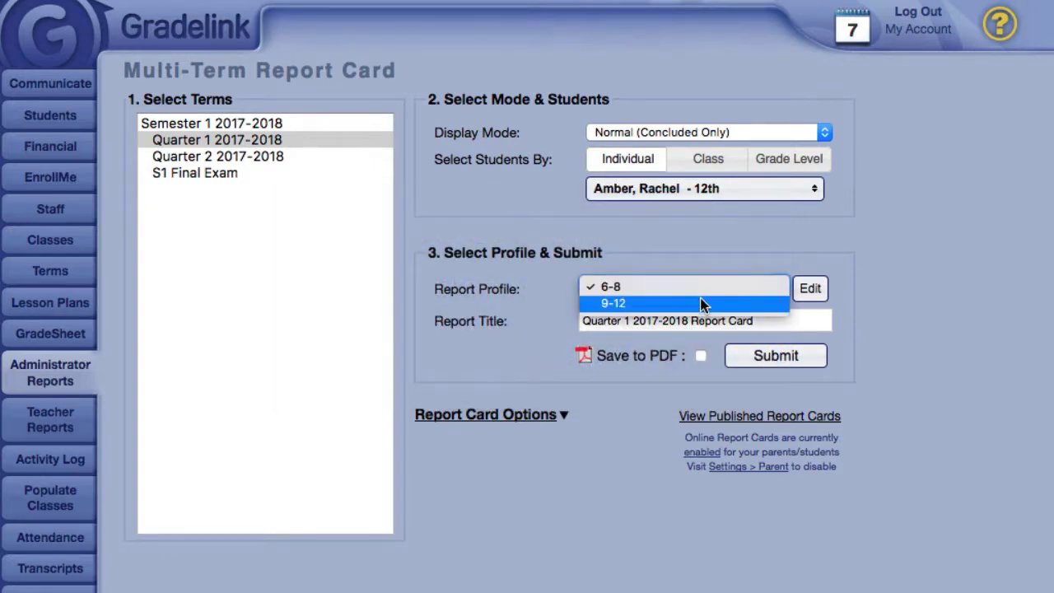
pyautogui.click(701, 304)
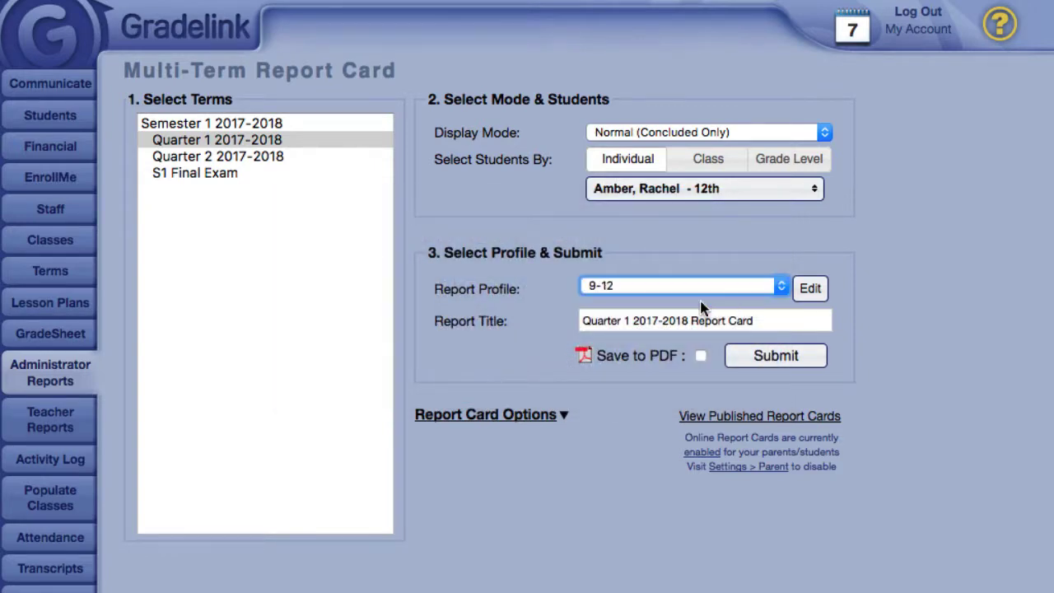
pyautogui.click(755, 320)
pyautogui.press('BackSpace')
pyautogui.press('BackSpace')
pyautogui.press('BackSpace')
pyautogui.press('BackSpace')
pyautogui.press('BackSpace')
pyautogui.press('BackSpace')
pyautogui.press('BackSpace')
pyautogui.press('BackSpace')
pyautogui.press('BackSpace')
pyautogui.press('BackSpace')
pyautogui.press('BackSpace')
pyautogui.press('BackSpace')
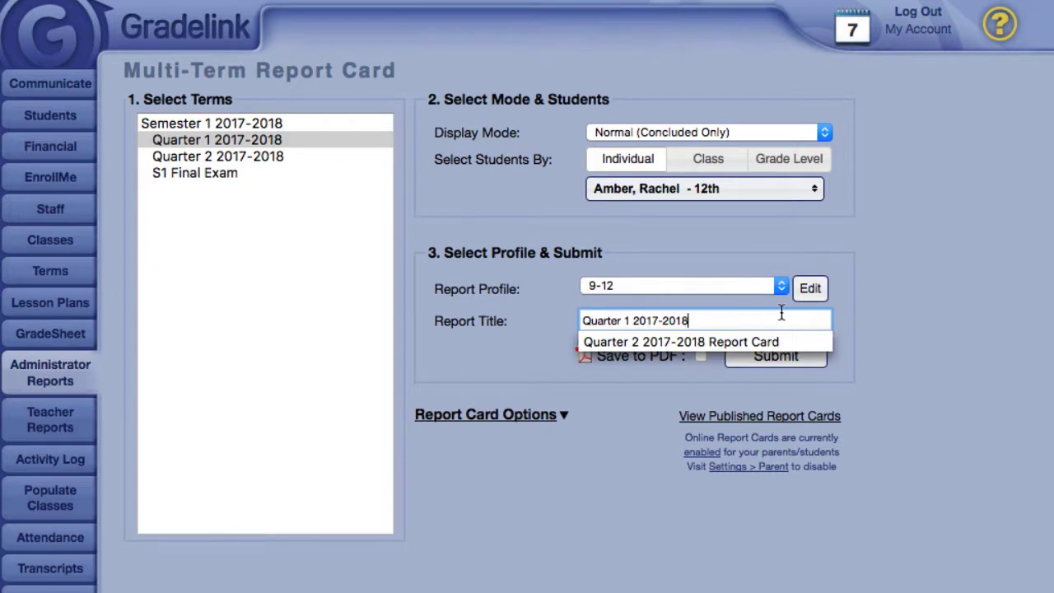
pyautogui.click(847, 308)
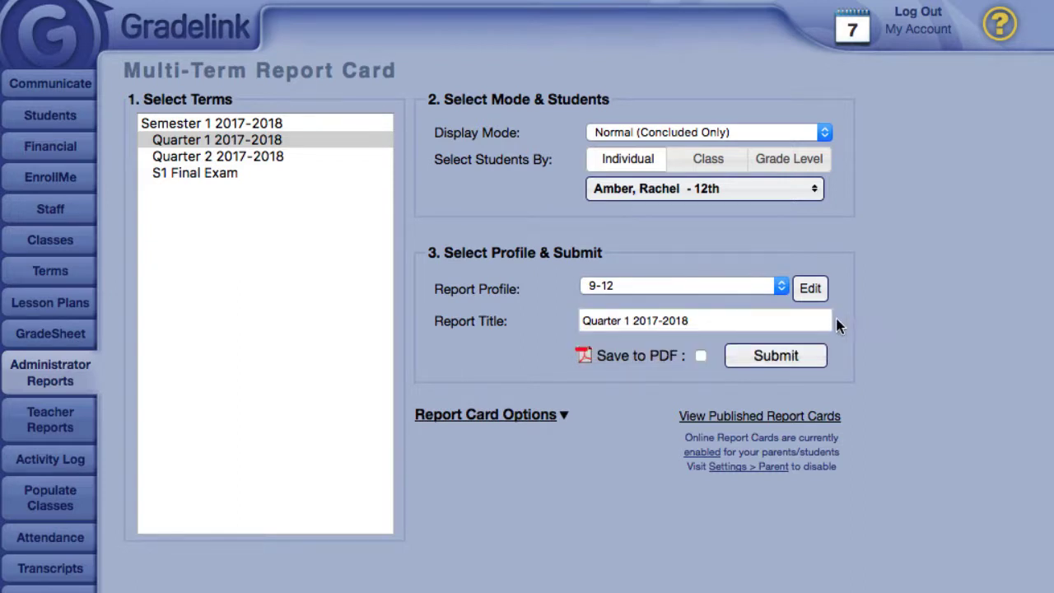
# Step: In the report card options, show class credits and percentage grades, hide the grade scale legend, and save the profile settings
pyautogui.click(560, 418)
pyautogui.scroll(-8, 558, 418)
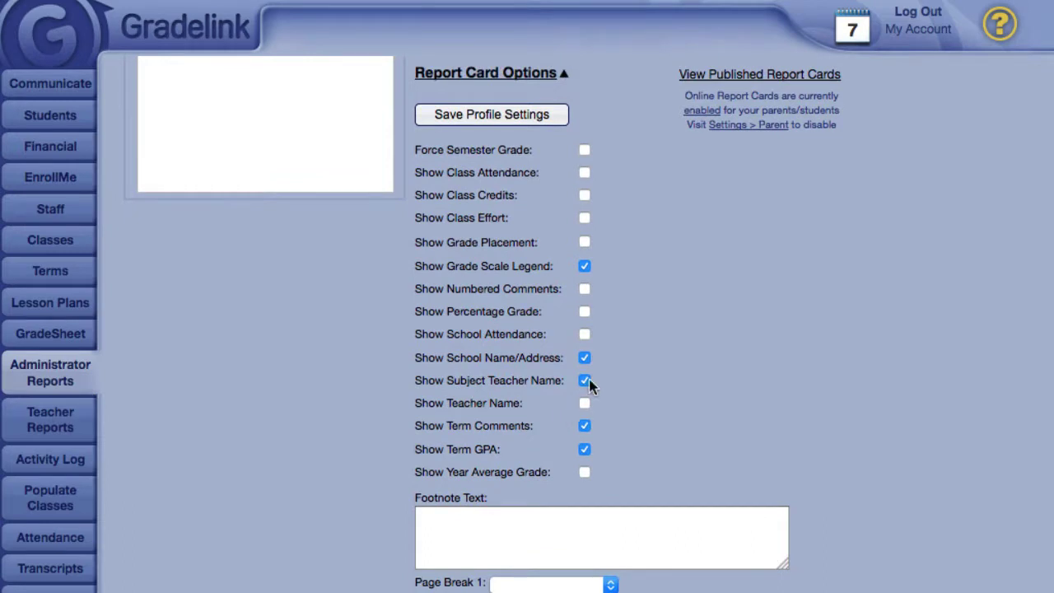
pyautogui.click(584, 195)
pyautogui.click(584, 312)
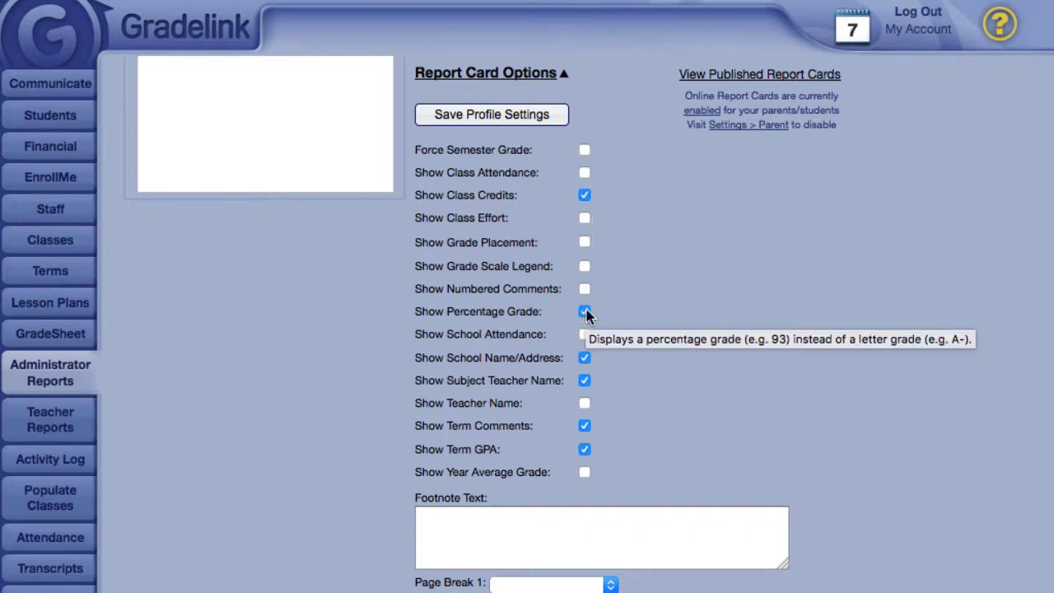
pyautogui.click(534, 118)
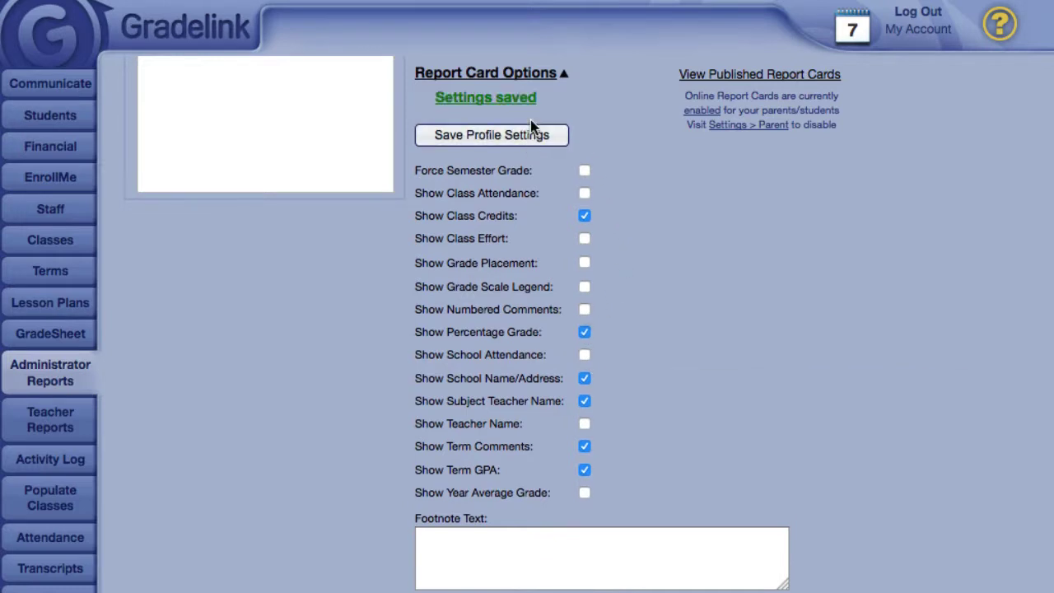
pyautogui.click(532, 77)
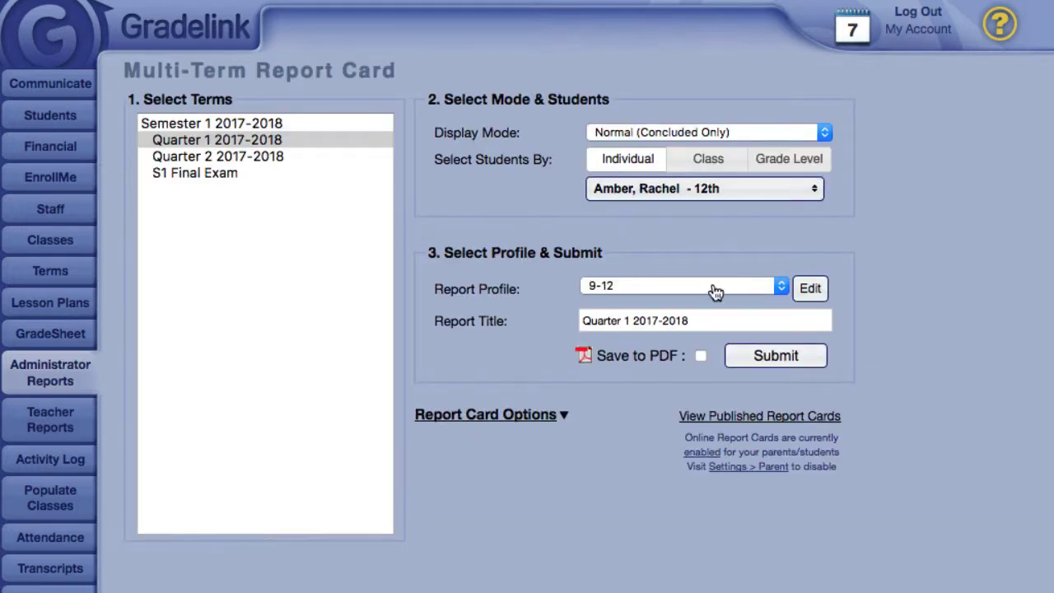
# Step: Generate the selected student's Quarter 1 report card and return to the report card setup
pyautogui.click(801, 356)
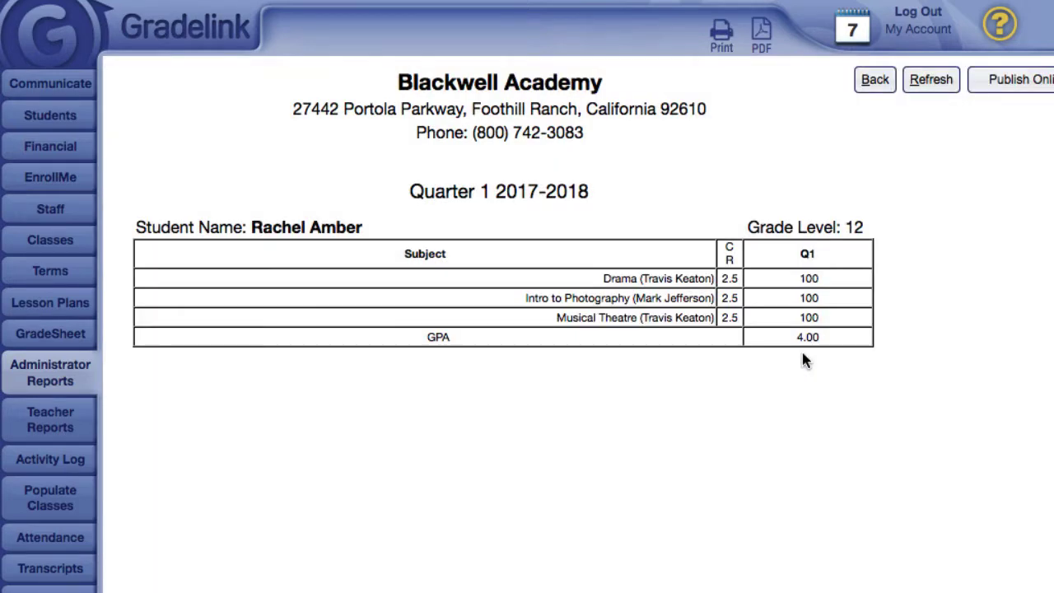
pyautogui.click(874, 81)
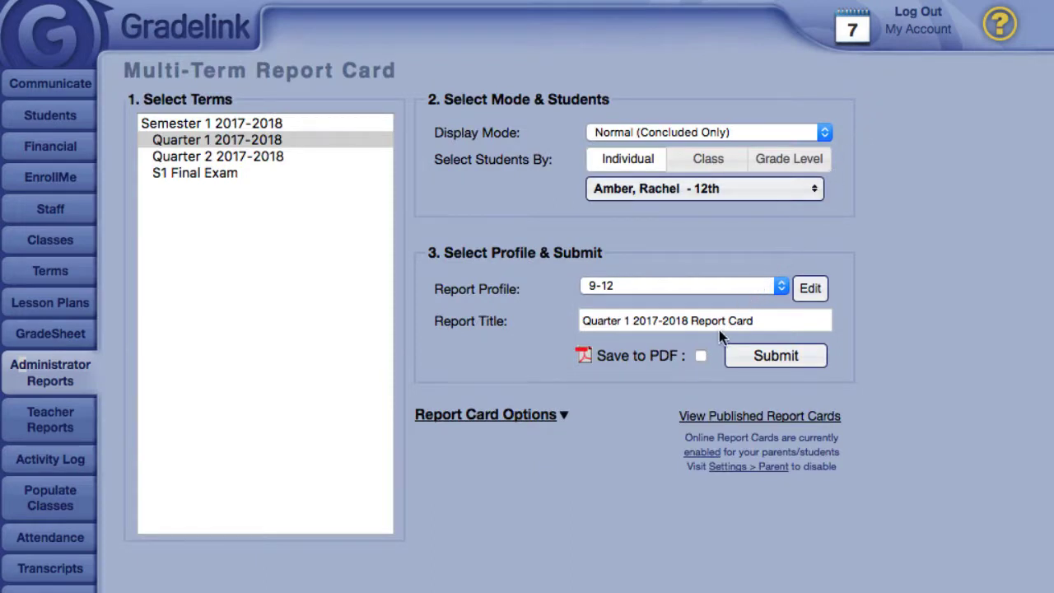
pyautogui.click(701, 356)
# Step: Open the Progress Reports setup page among the administrator's student reports
pyautogui.click(23, 365)
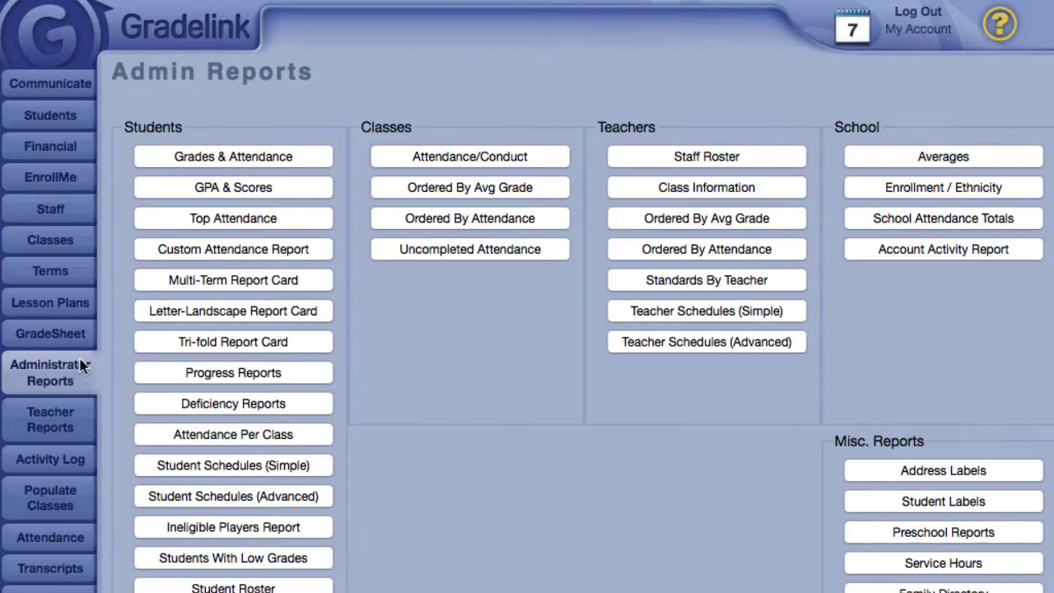
pyautogui.click(298, 376)
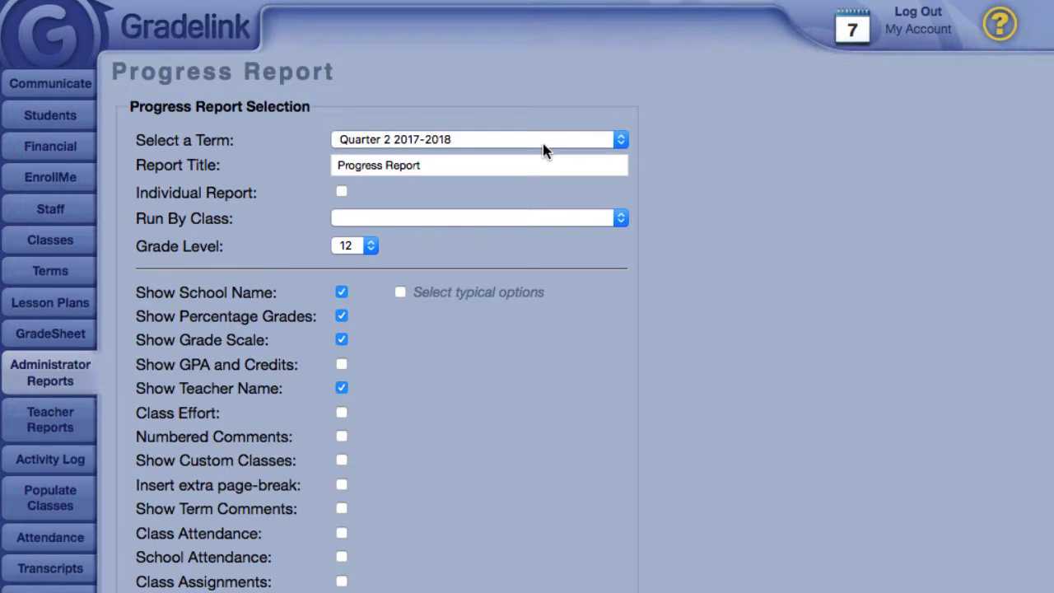
# Step: Examine the individual student, class and grade level choices for running the progress report
pyautogui.click(341, 192)
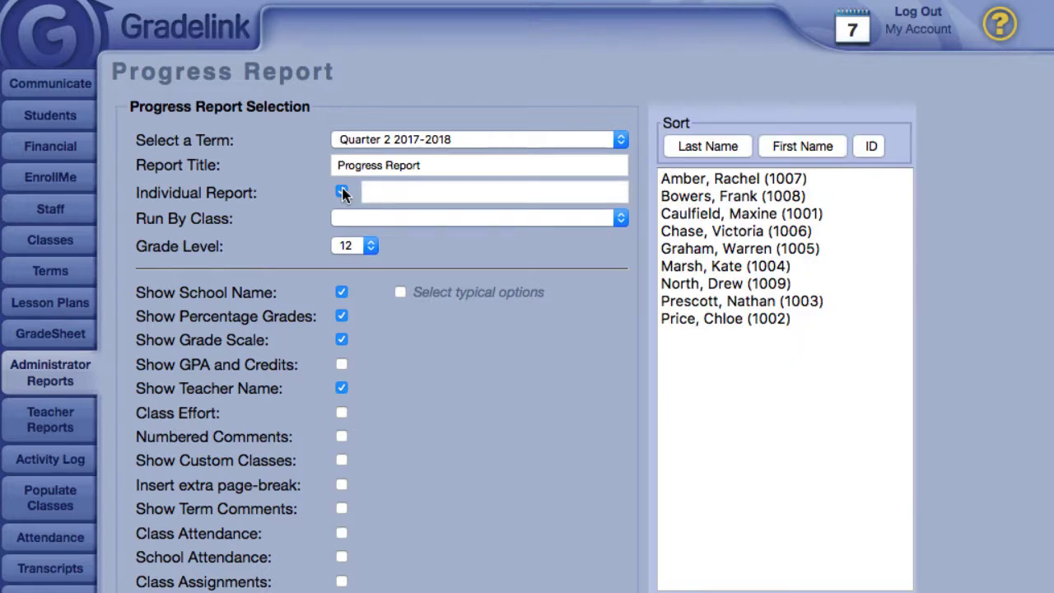
pyautogui.click(342, 192)
pyautogui.click(420, 221)
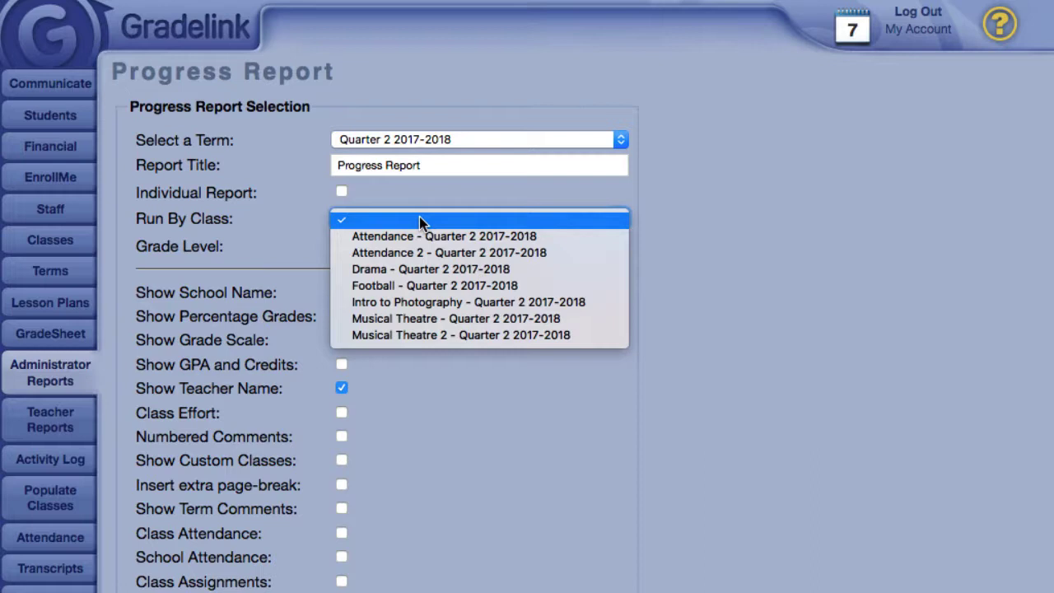
pyautogui.click(419, 218)
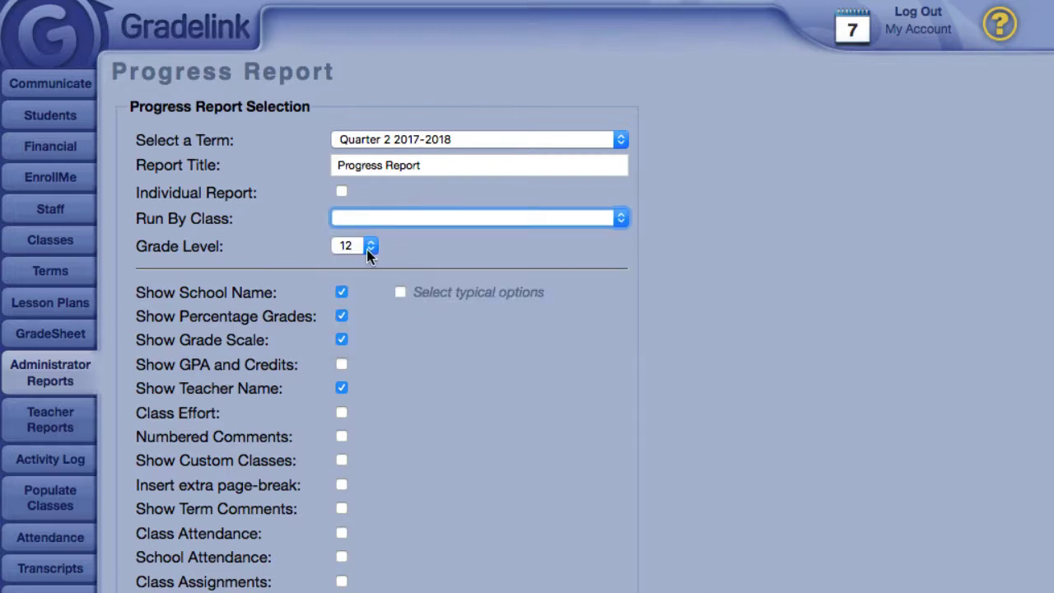
pyautogui.click(368, 252)
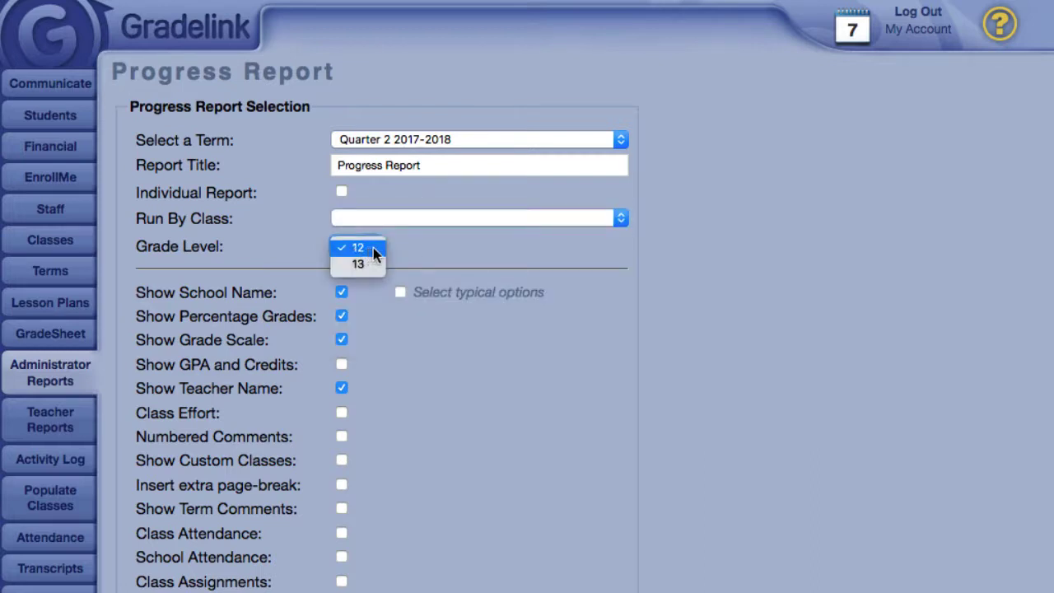
pyautogui.click(404, 253)
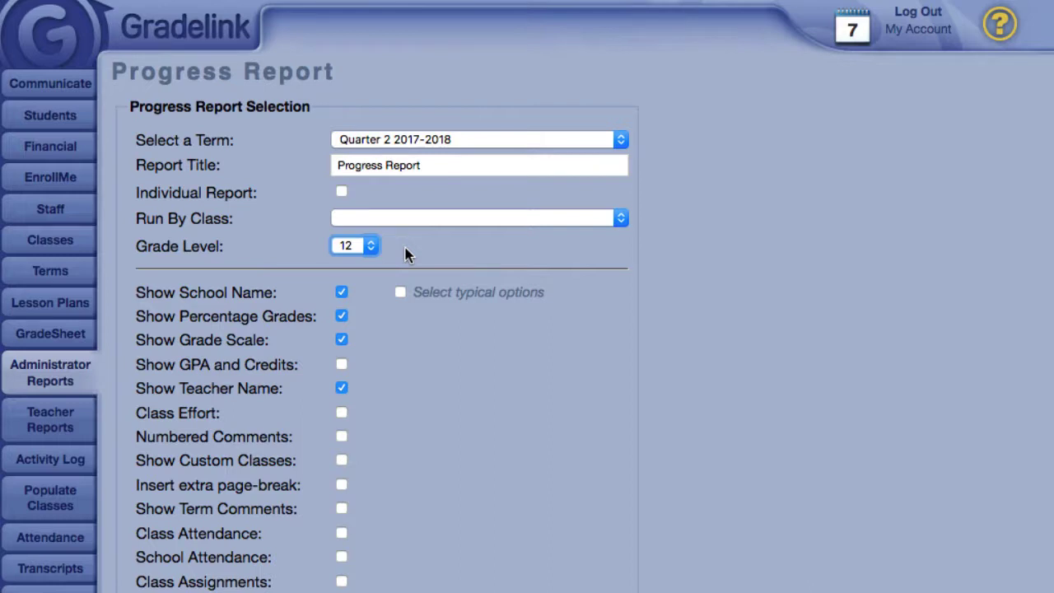
# Step: Apply the typical set of display options to the progress report
pyautogui.click(401, 292)
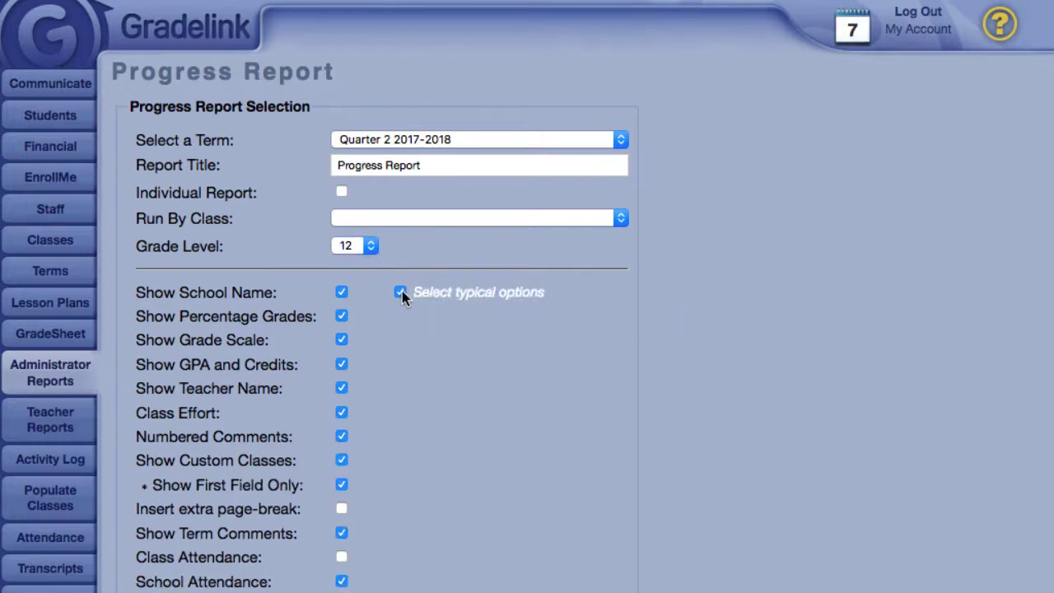
pyautogui.scroll(-5, 401, 296)
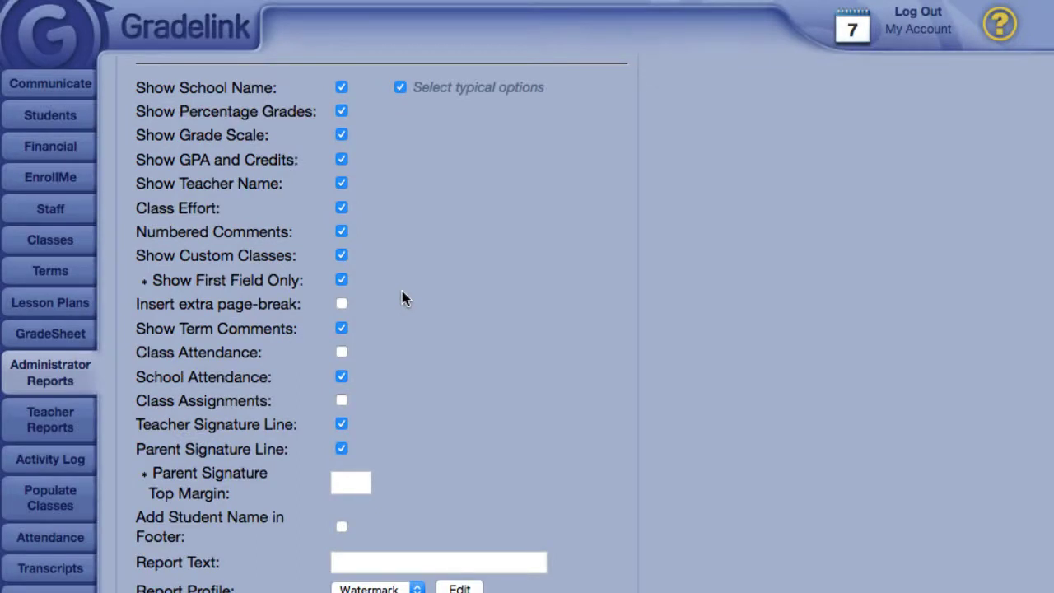
pyautogui.scroll(-2, 416, 346)
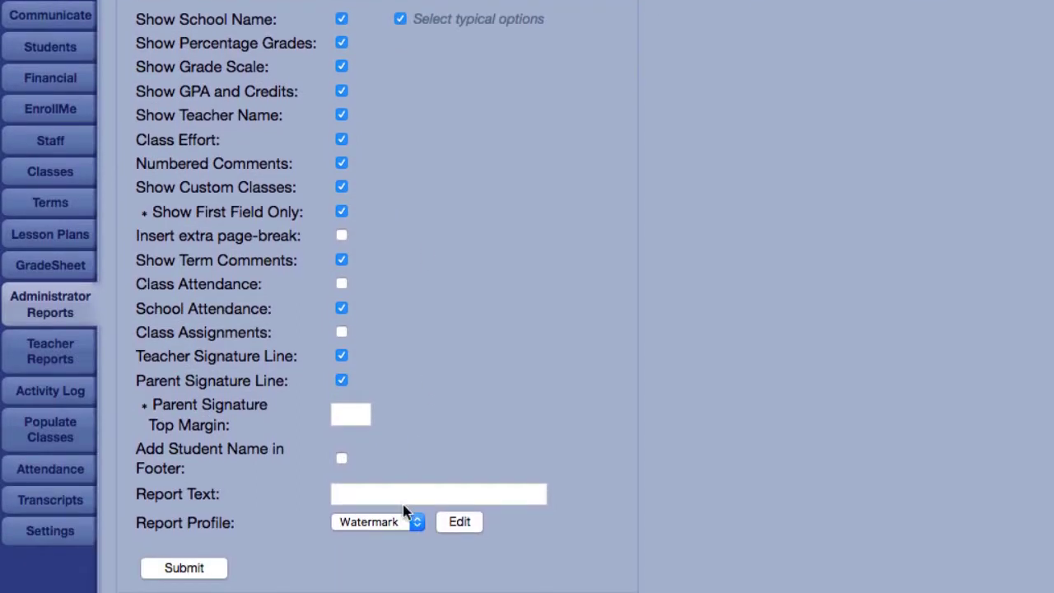
# Step: Keep the Watermark report profile and generate the Quarter 2 2017-2018 progress report for grade level 12
pyautogui.click(404, 524)
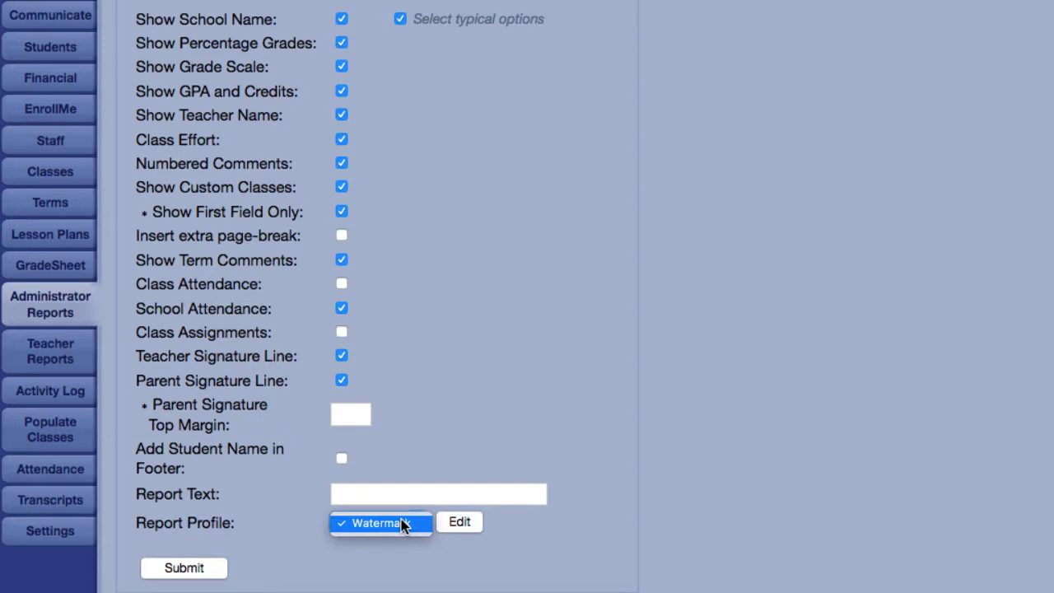
pyautogui.click(405, 524)
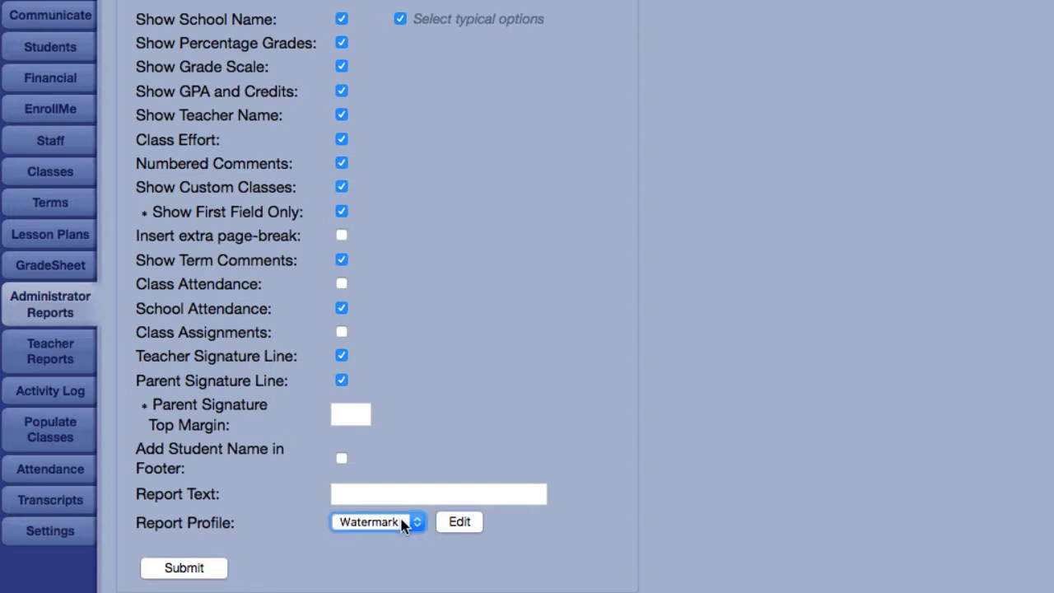
pyautogui.click(395, 539)
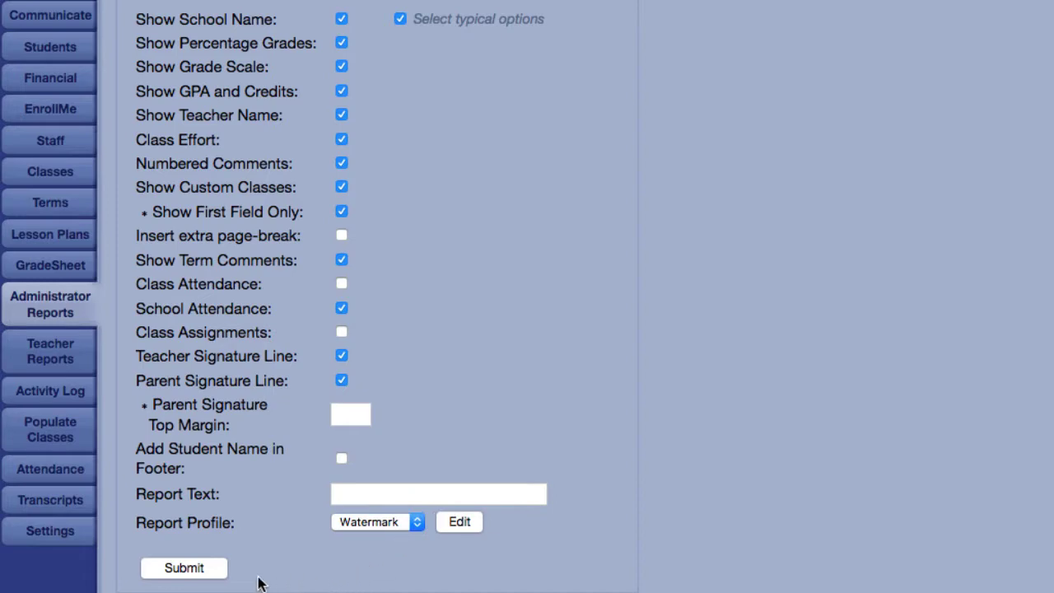
pyautogui.click(202, 578)
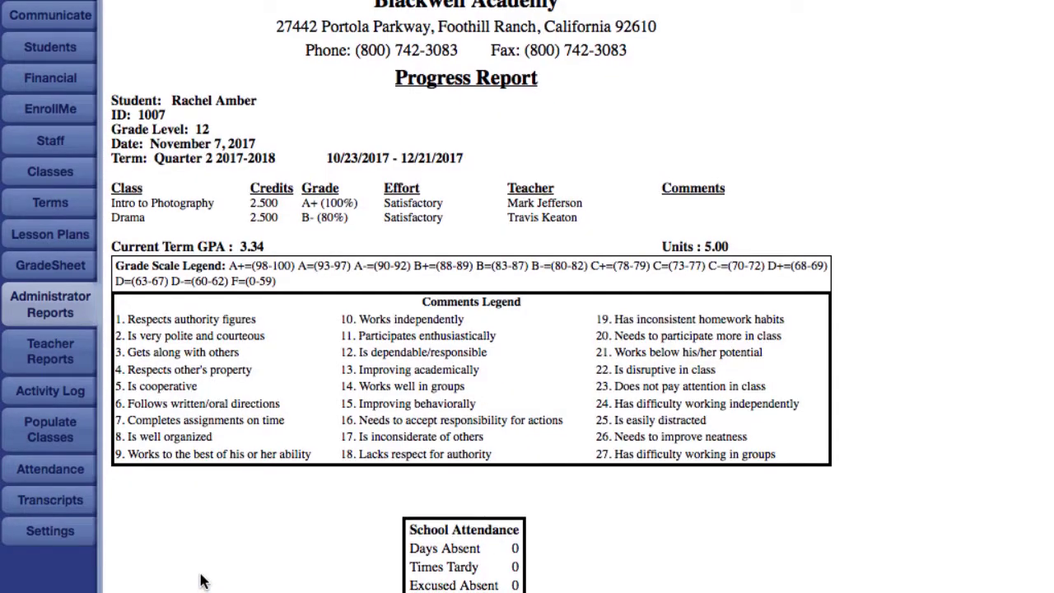
pyautogui.scroll(1, 527, 296)
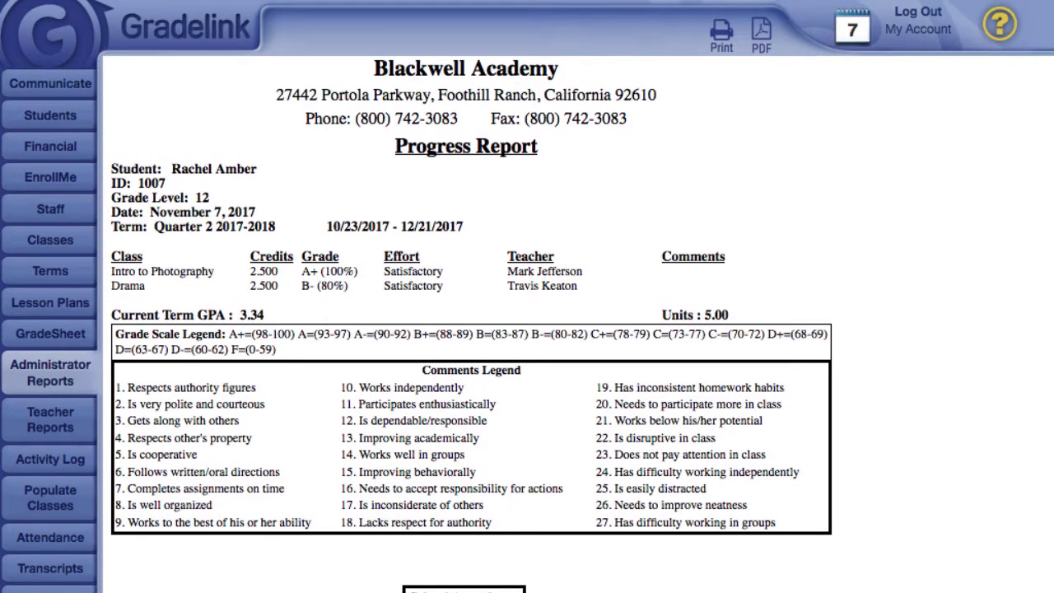